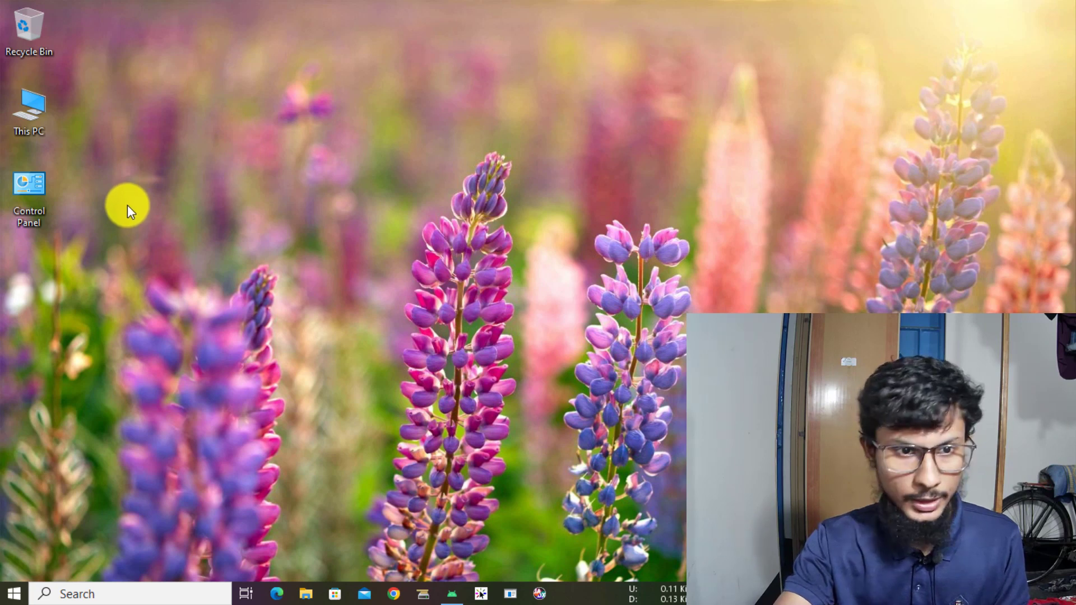
Check how Local Disk (D:) opens from This PC, close the window and refresh the desktop.
double_click(28, 115)
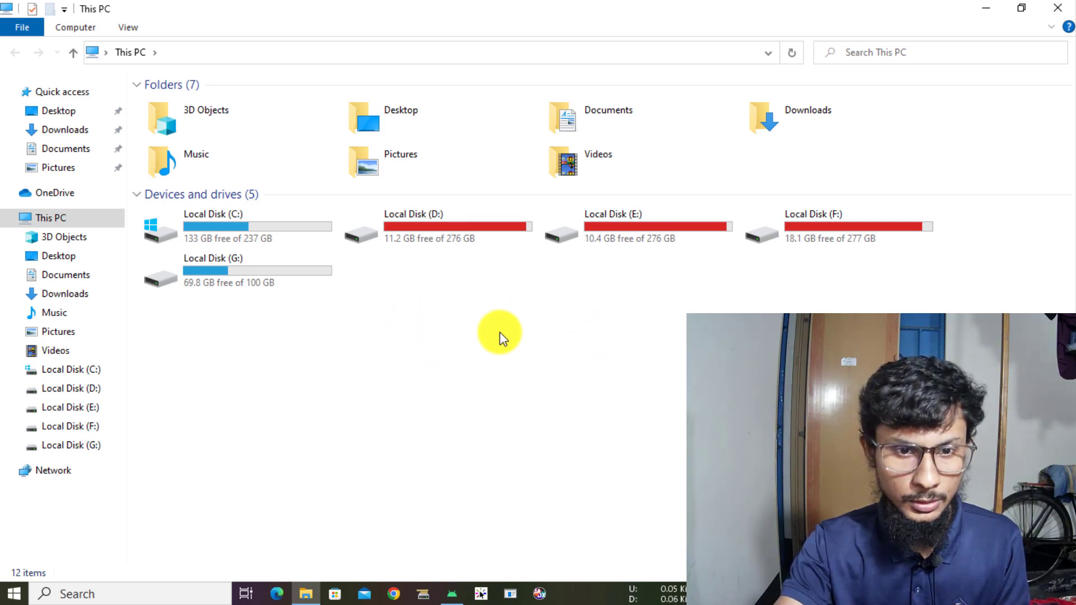
left_click(238, 217)
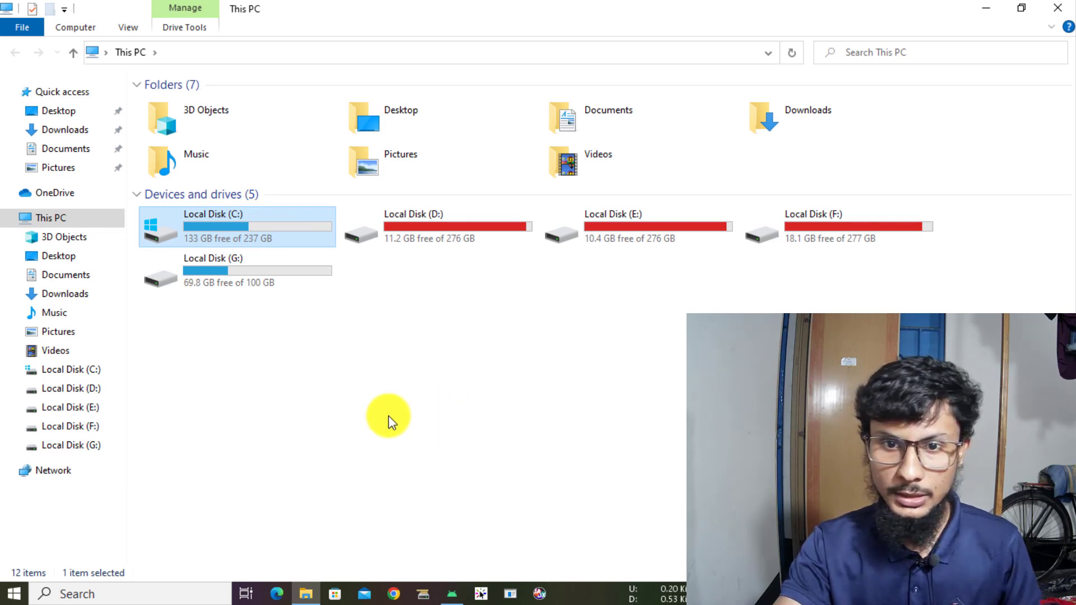
double_click(459, 227)
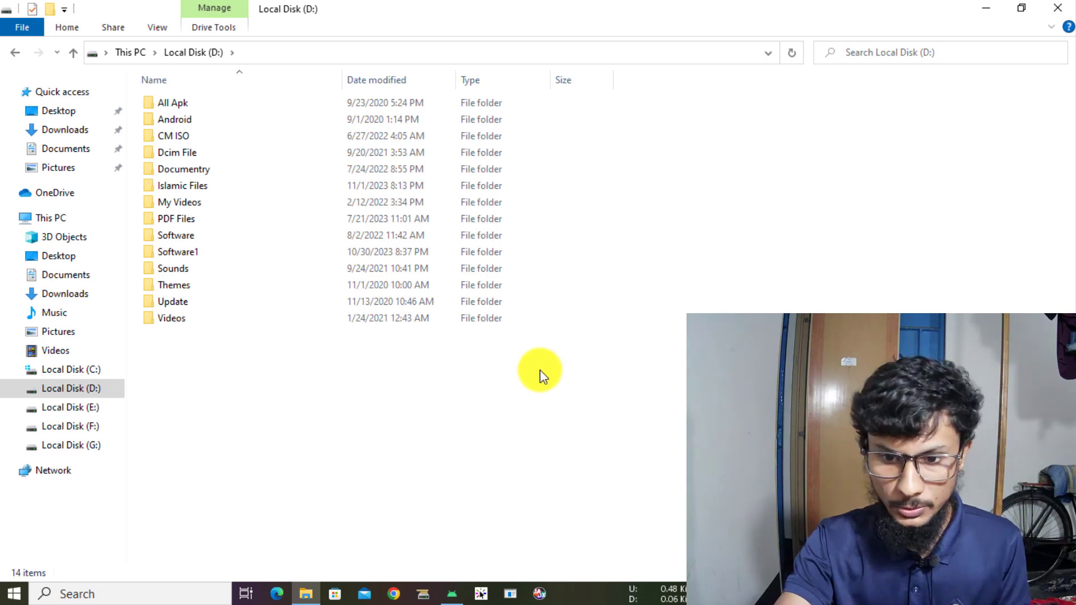
left_click(1065, 8)
right_click(368, 113)
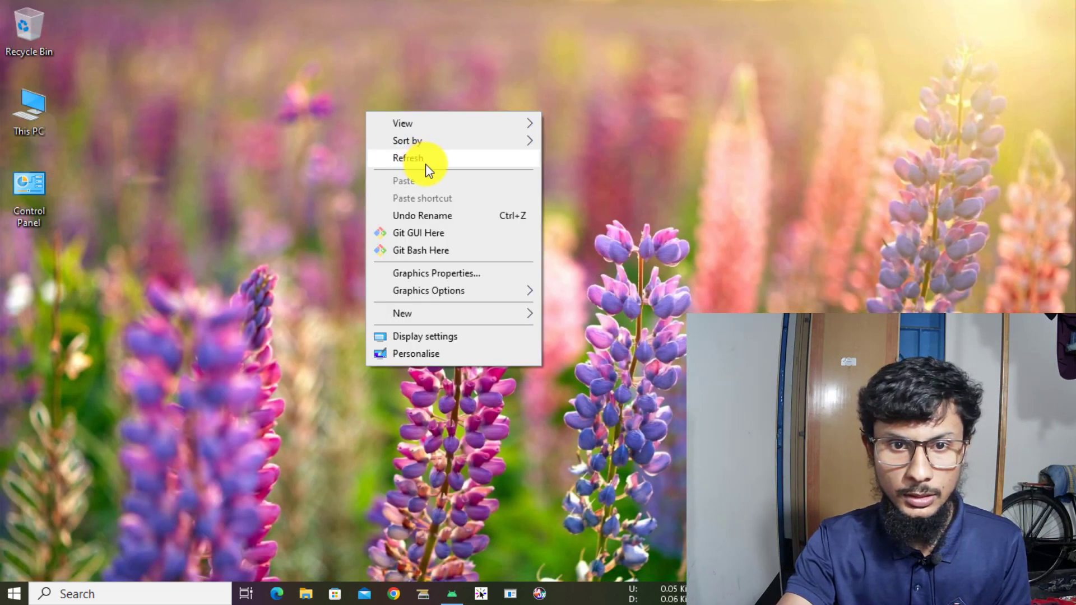
left_click(426, 163)
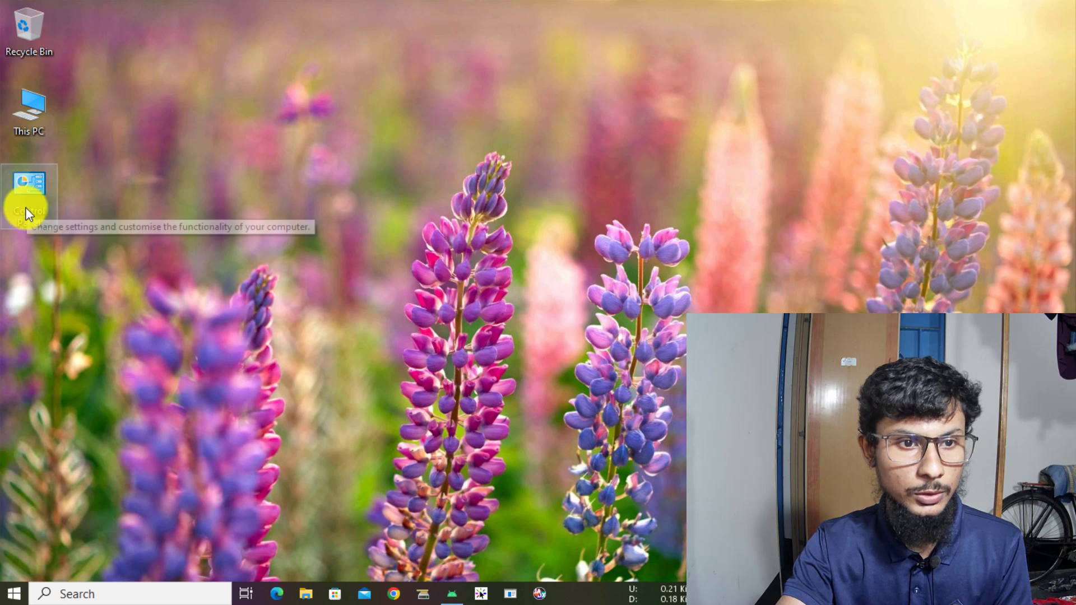
mouse_move(30, 197)
left_mouse_down()
mouse_move(323, 137)
mouse_move(51, 201)
left_mouse_up()
left_click(526, 151)
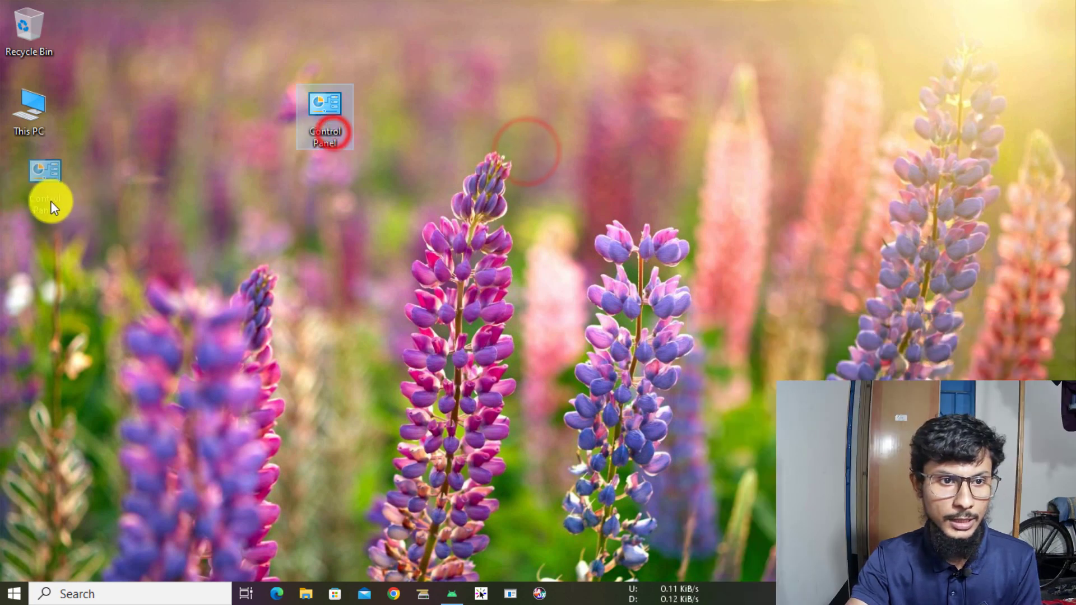
Enable the Control Panel desktop icon in the desktop icon settings of Themes, and close the settings.
right_click(598, 183)
left_click(666, 427)
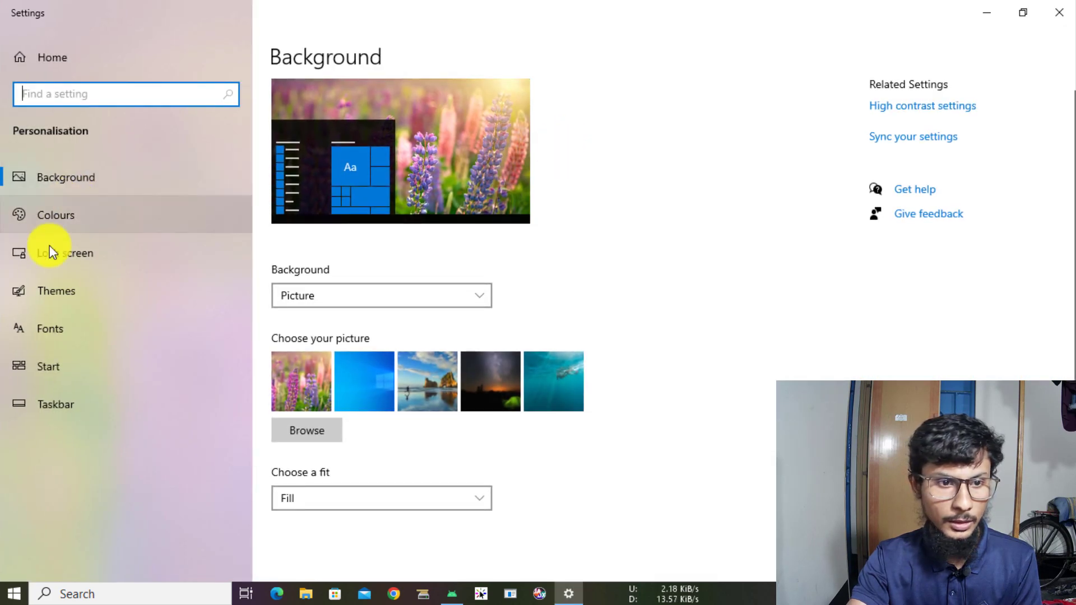
left_click(46, 276)
scroll(493, 288, "down", 2)
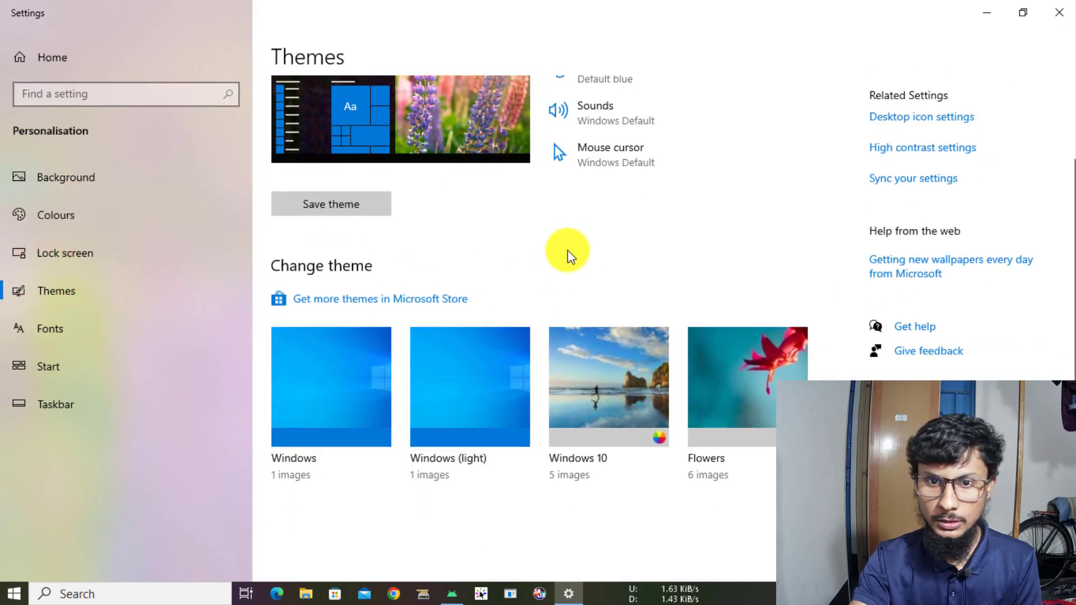
scroll(564, 250, "up", 2)
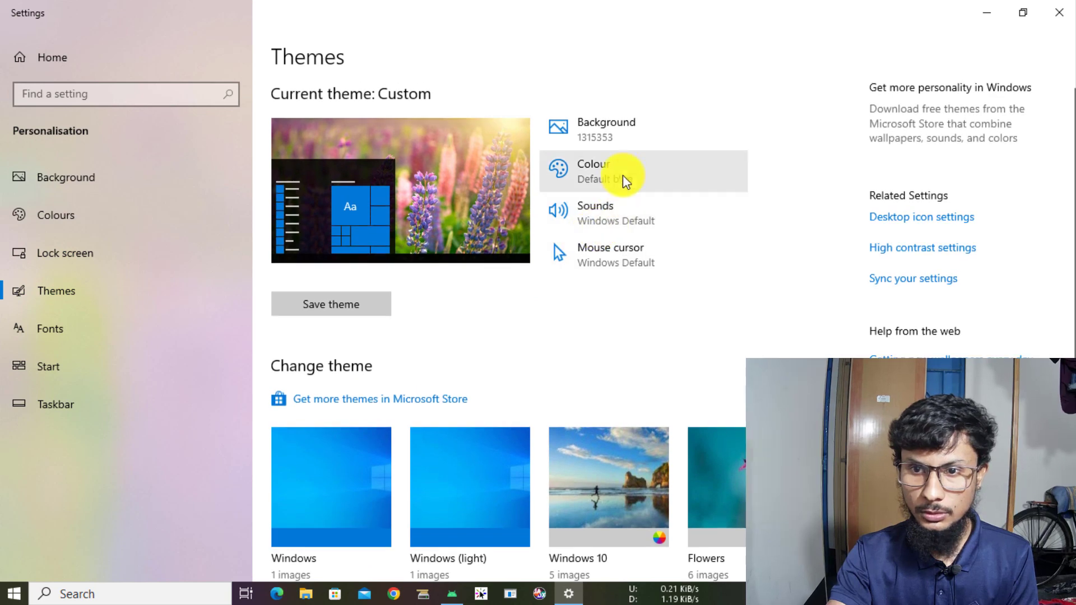
left_click(944, 217)
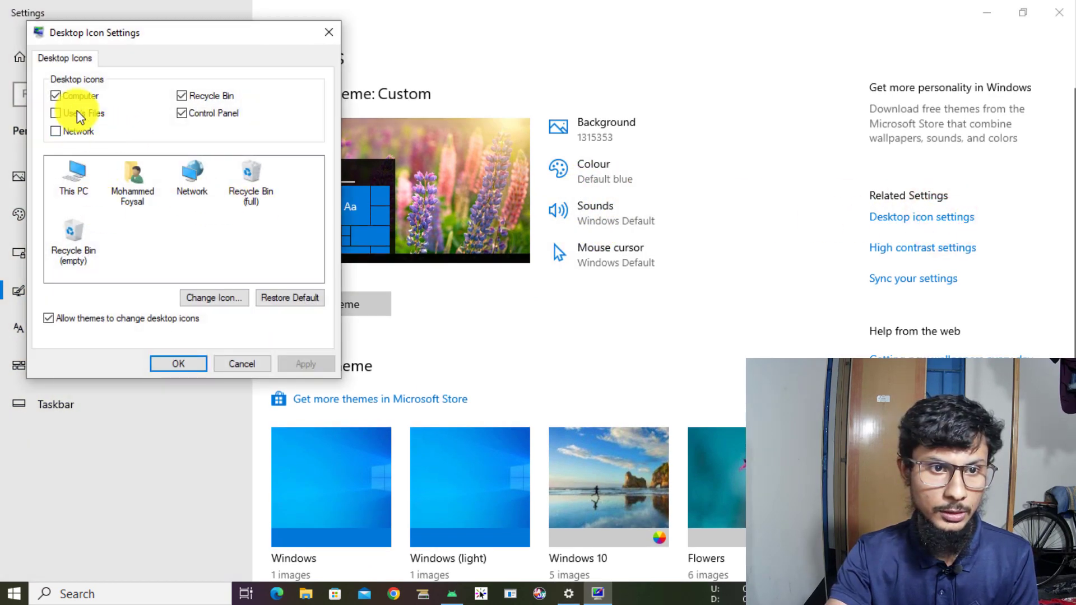
left_click(188, 114)
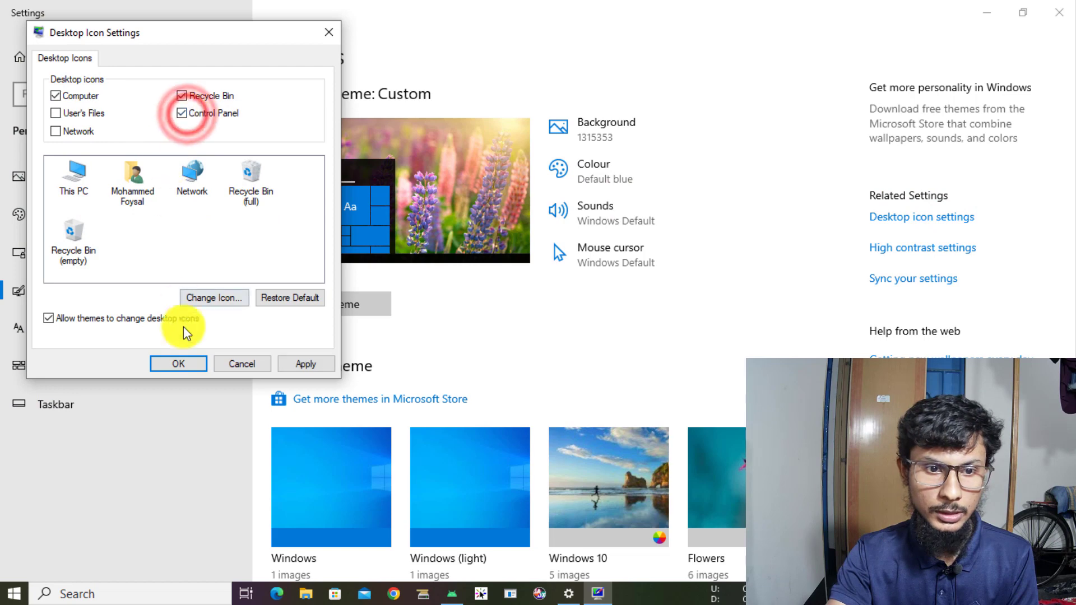
left_click(178, 363)
left_click(1059, 12)
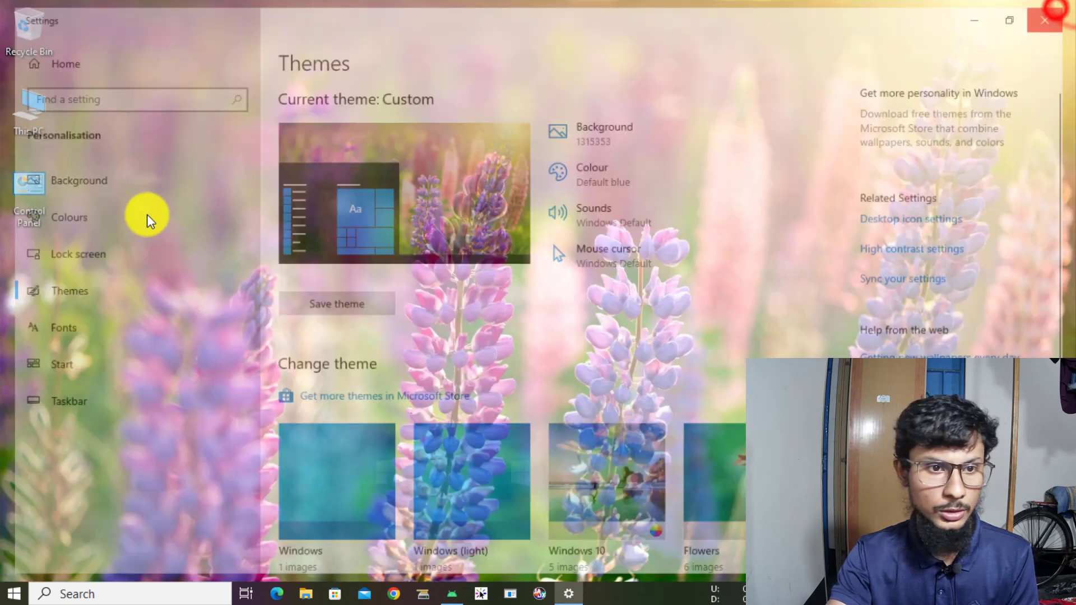
Find and open Control Panel through the Windows search, and show its items as small icons.
left_click(26, 193)
left_click(372, 188)
key("super")
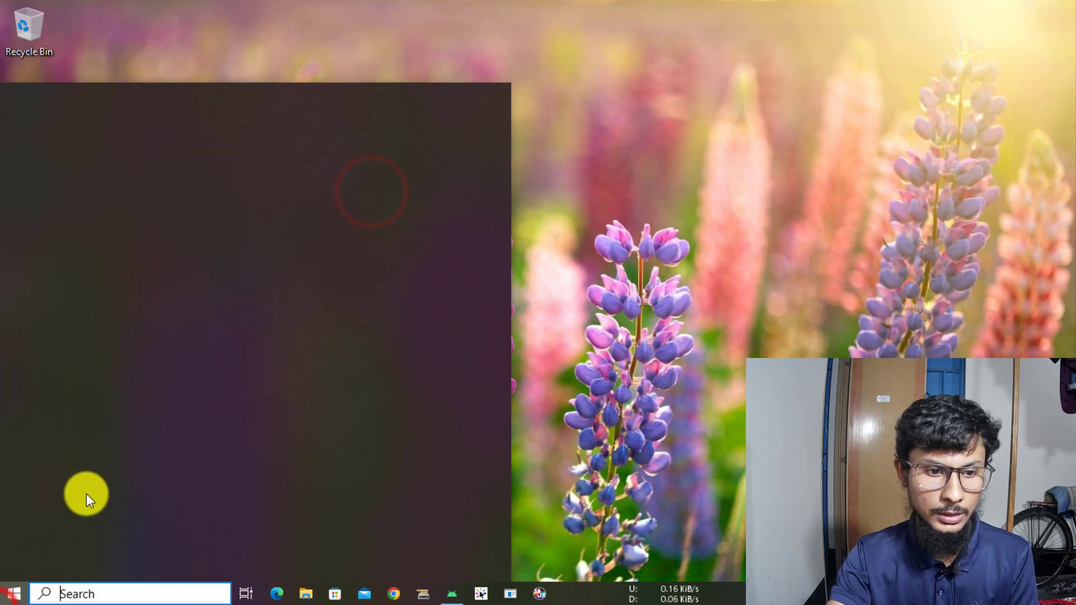
type("co")
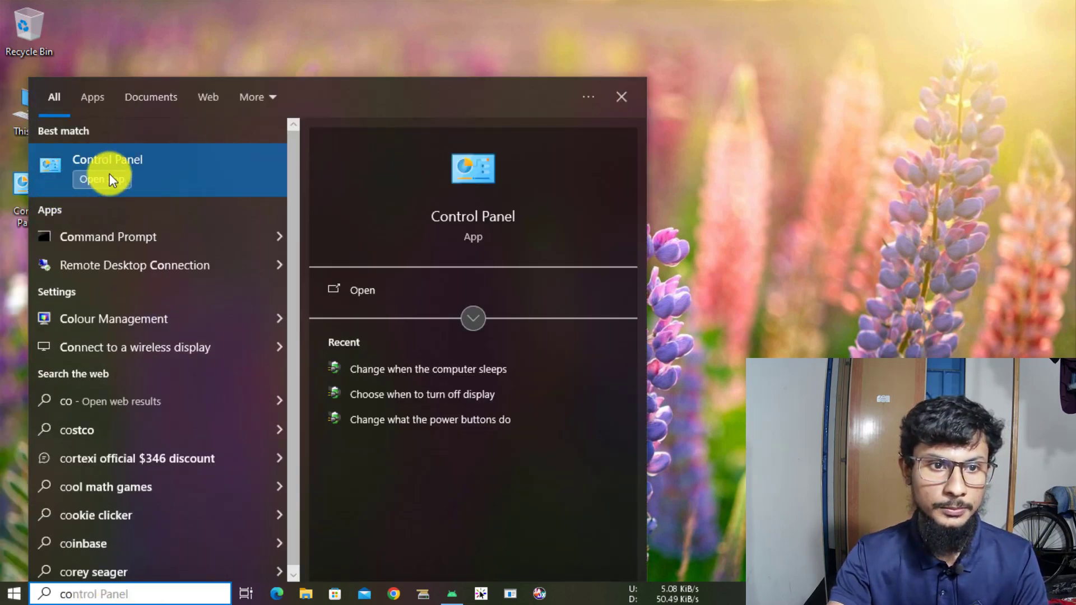
left_click(109, 176)
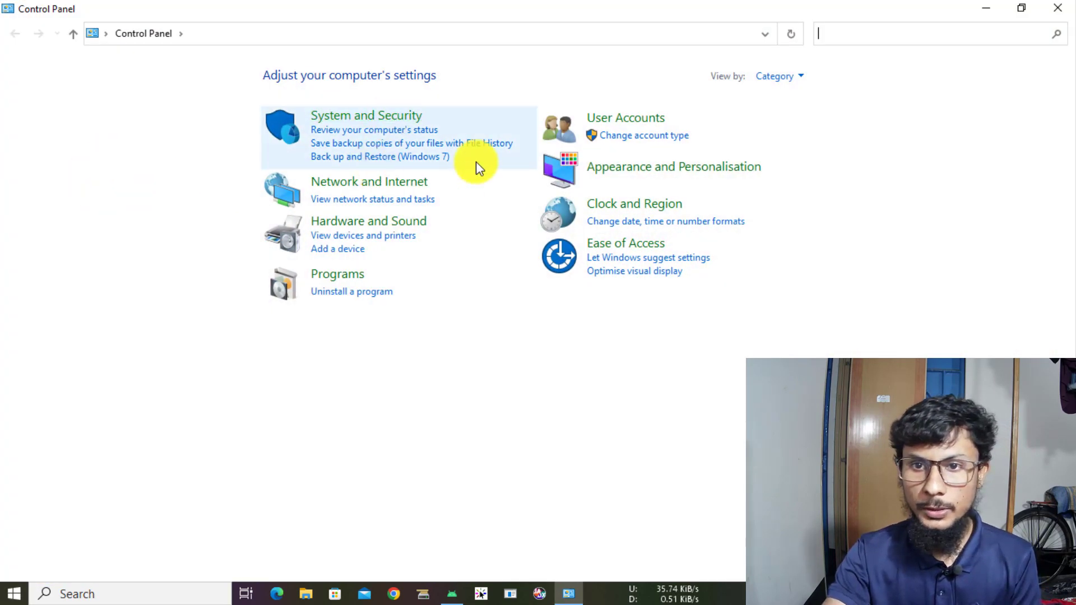
left_click(782, 77)
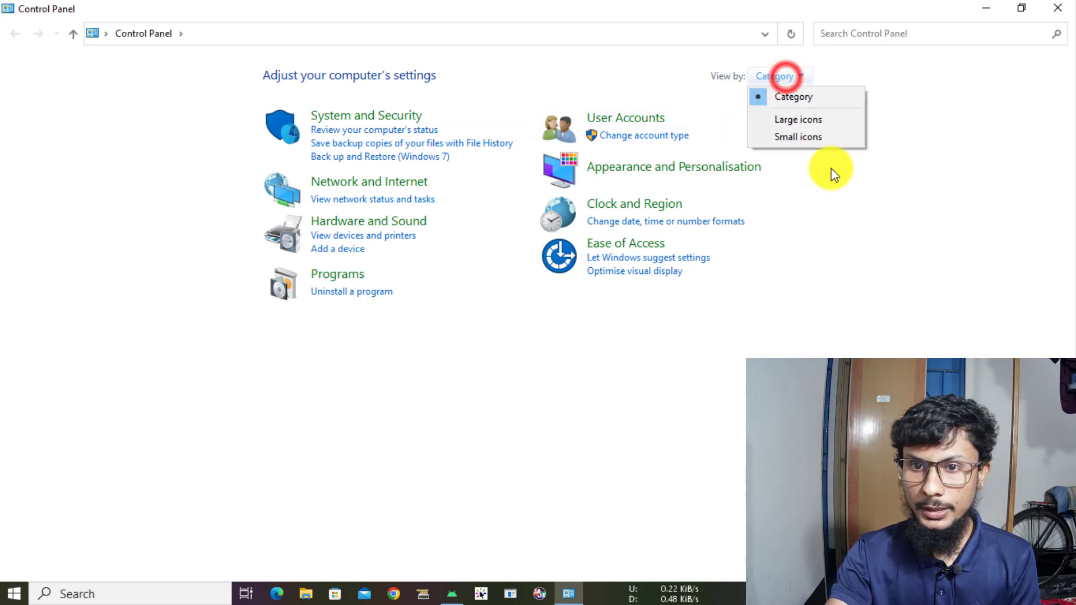
left_click(827, 138)
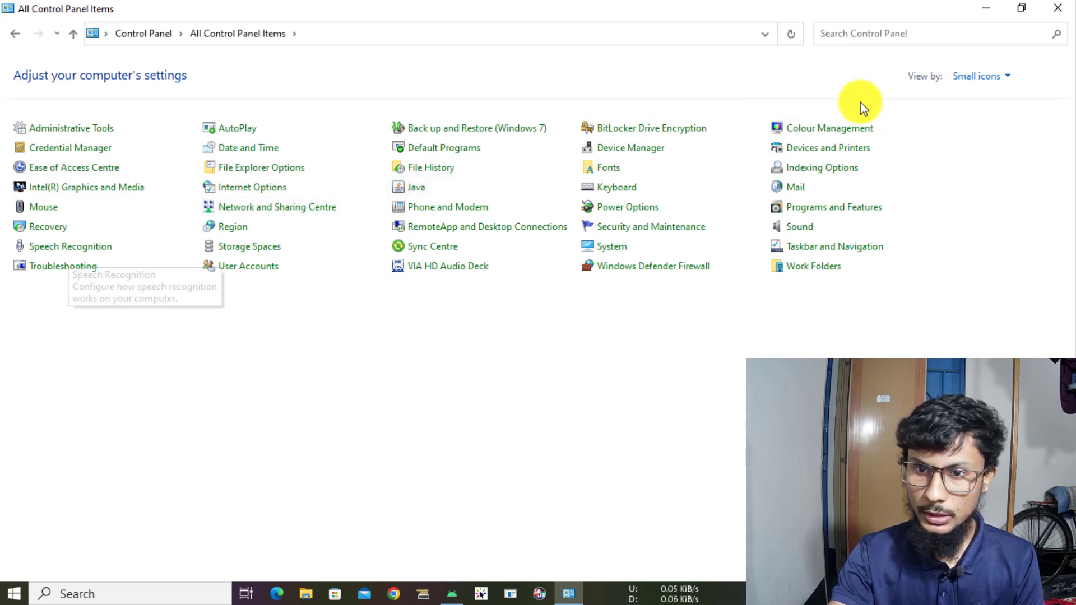
Search Control Panel for "powe" and open the setting for when the computer sleeps.
left_click(883, 32)
type("powe")
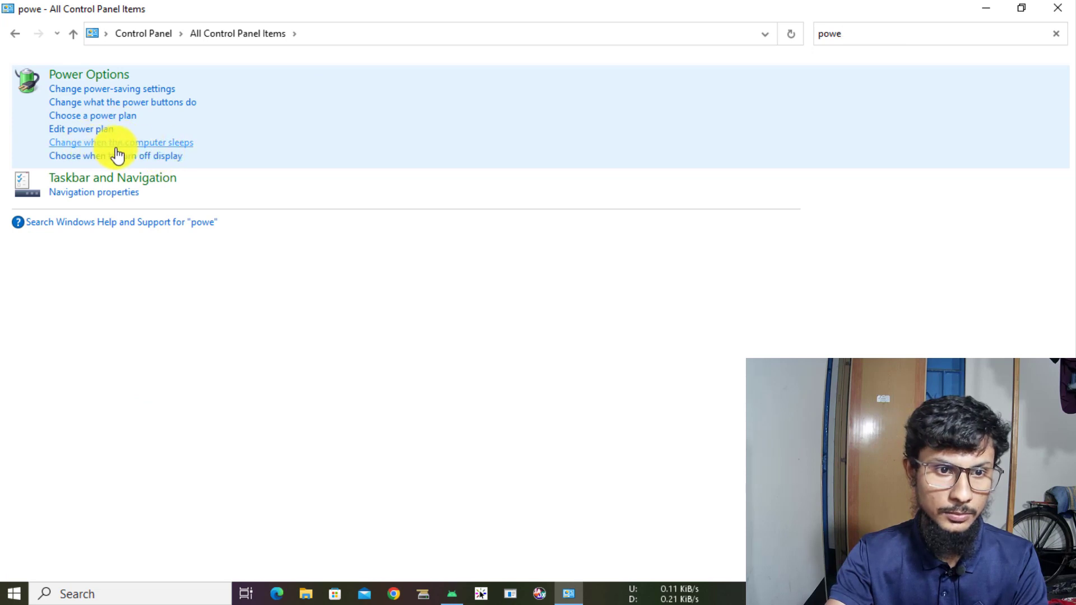
left_click(173, 144)
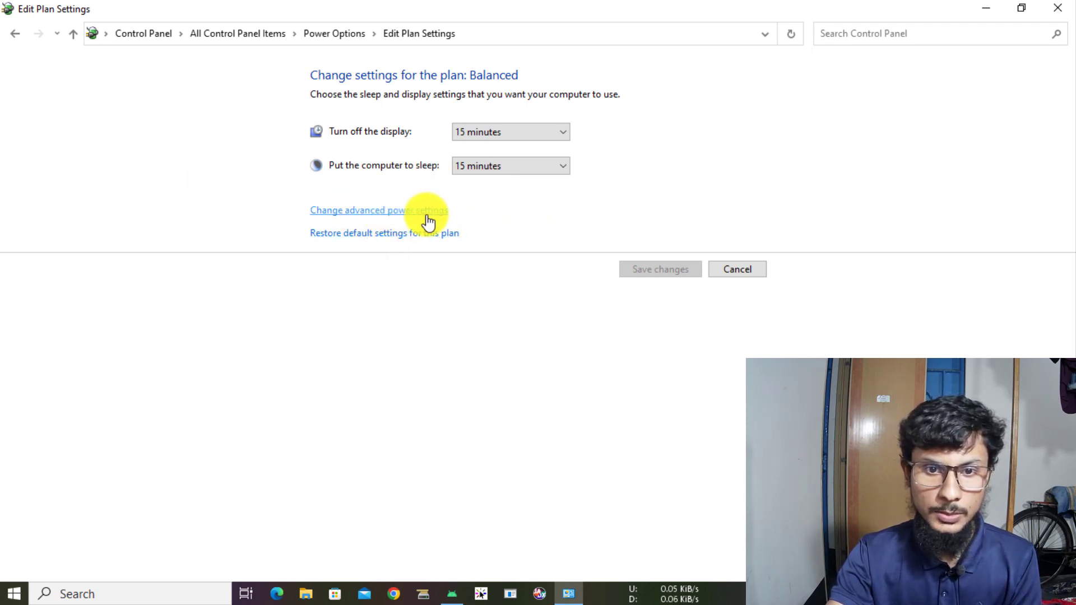
Examine the available times for turning off the display and putting the computer to sleep in the Balanced plan.
left_click(515, 124)
left_click(685, 117)
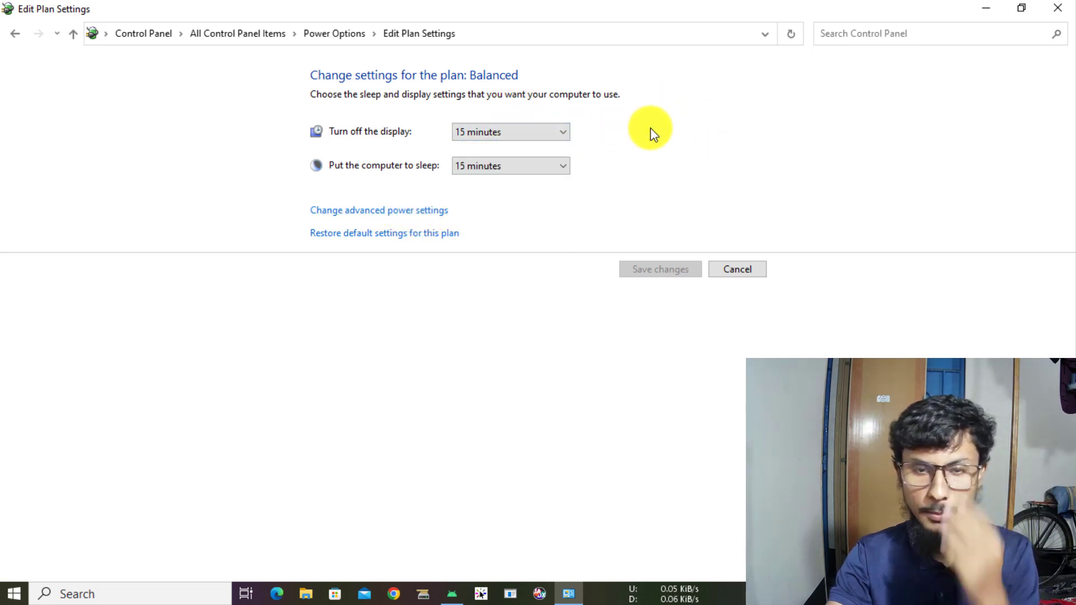
left_click(536, 134)
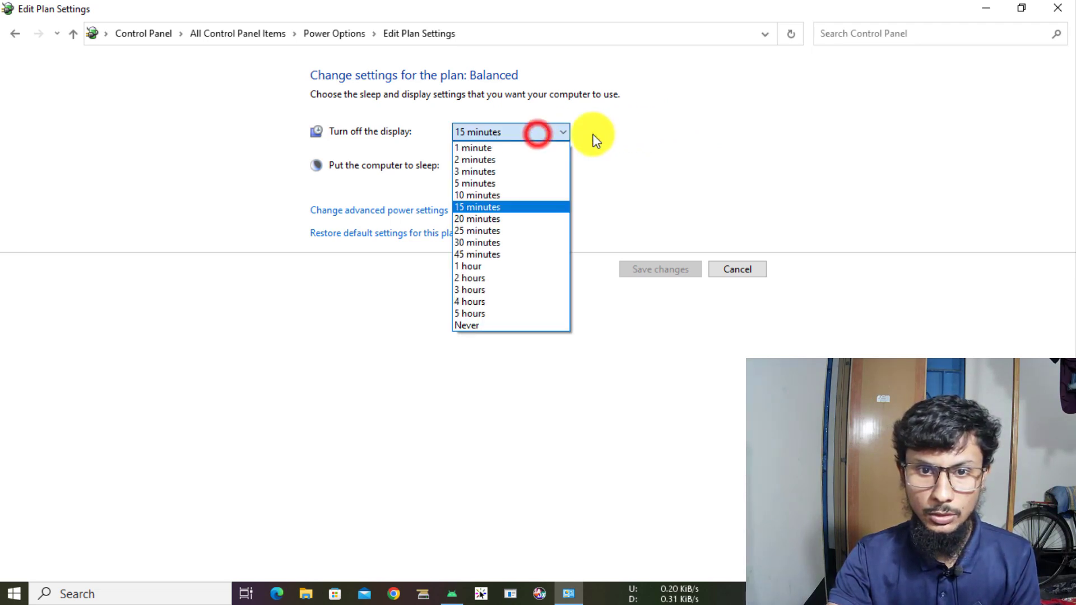
left_click(659, 136)
left_click(548, 163)
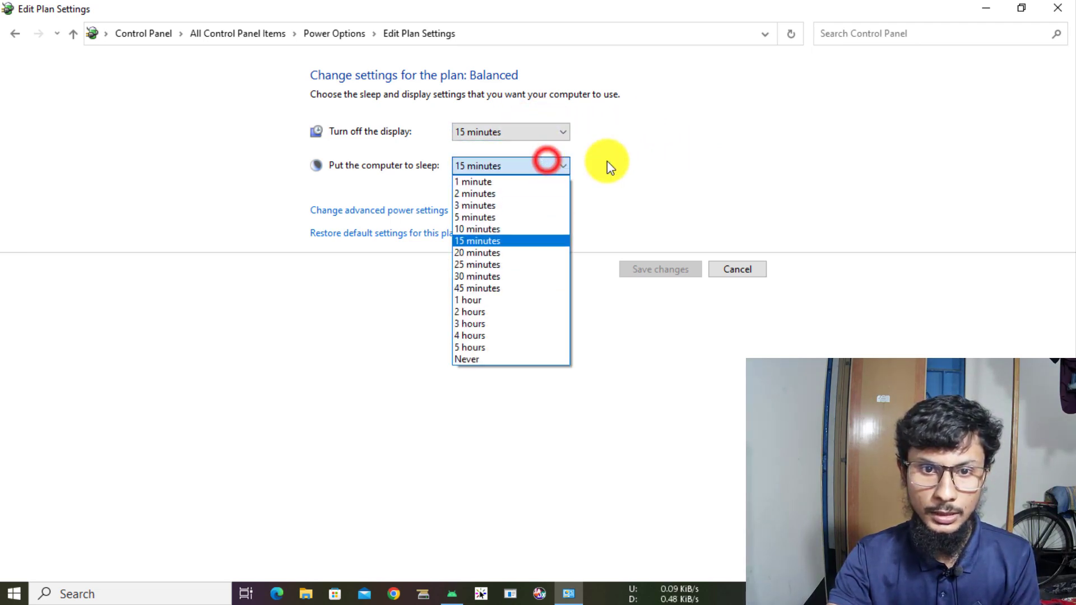
left_click(657, 162)
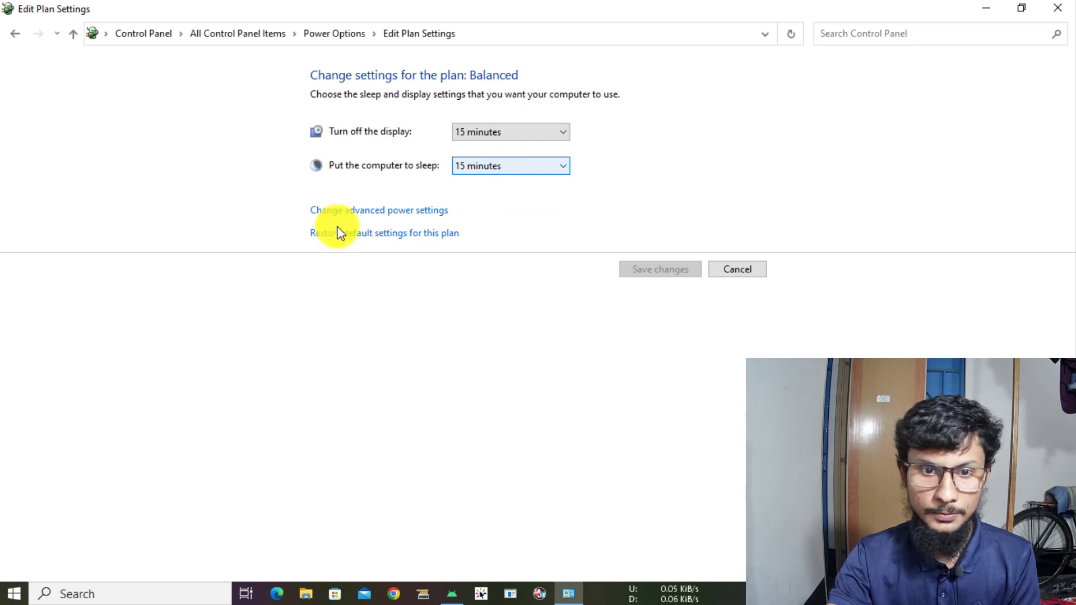
Set the hard disk turn-off time to 0 minutes in the plan's advanced power settings, and close the power windows.
left_click(415, 211)
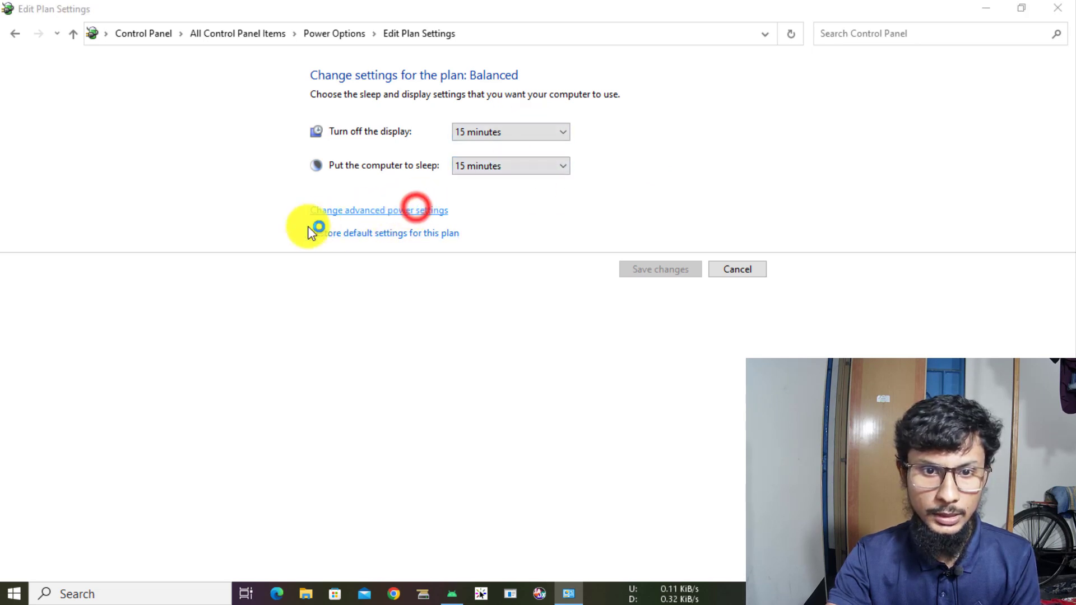
left_click(326, 33)
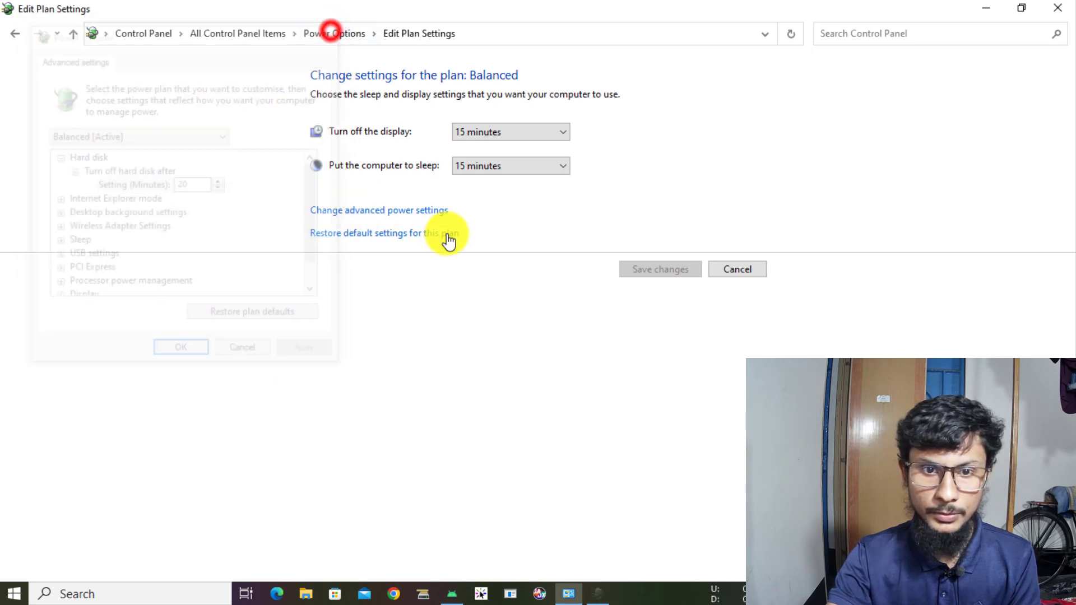
left_click(408, 215)
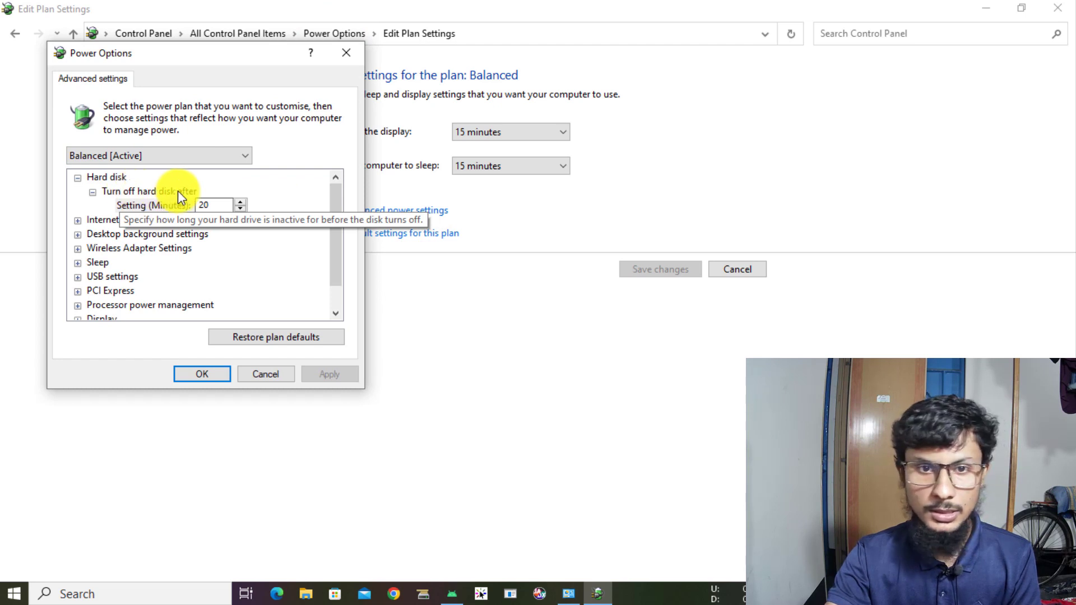
left_click_drag(185, 52, 185, 105)
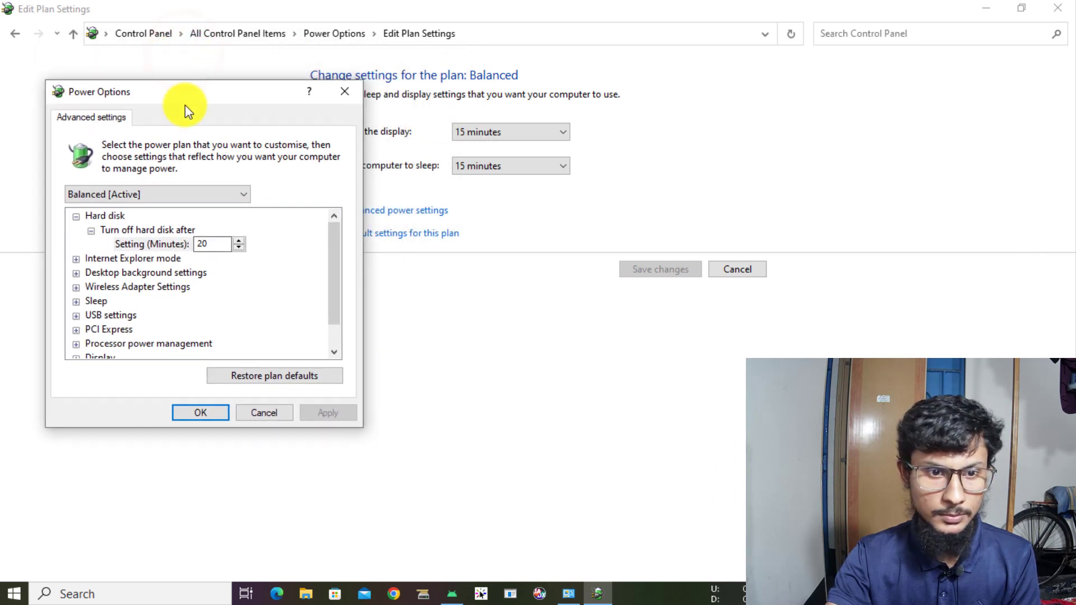
left_click(216, 241)
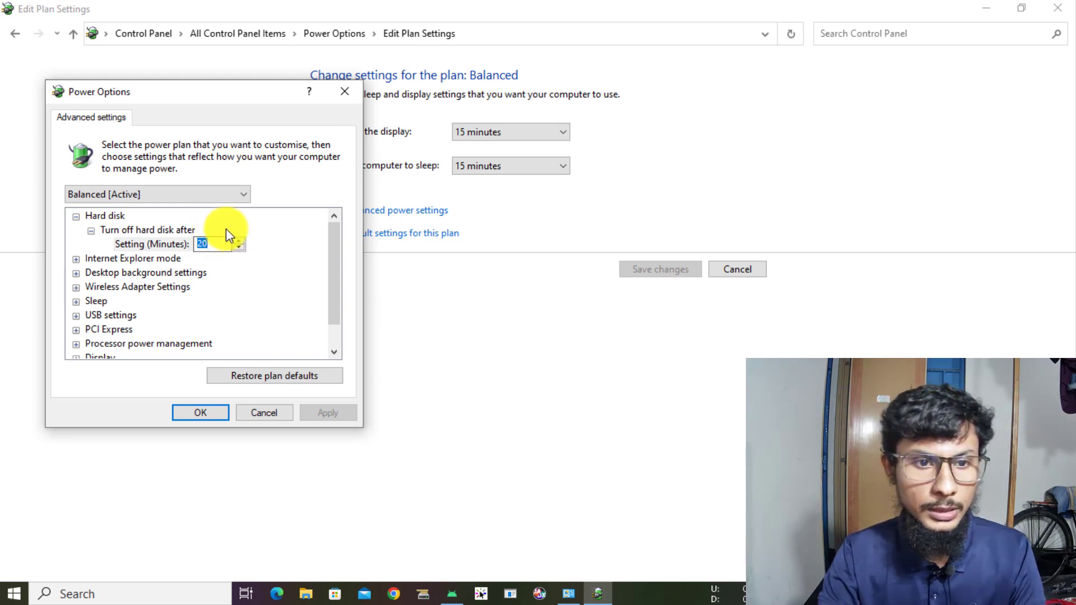
type("0")
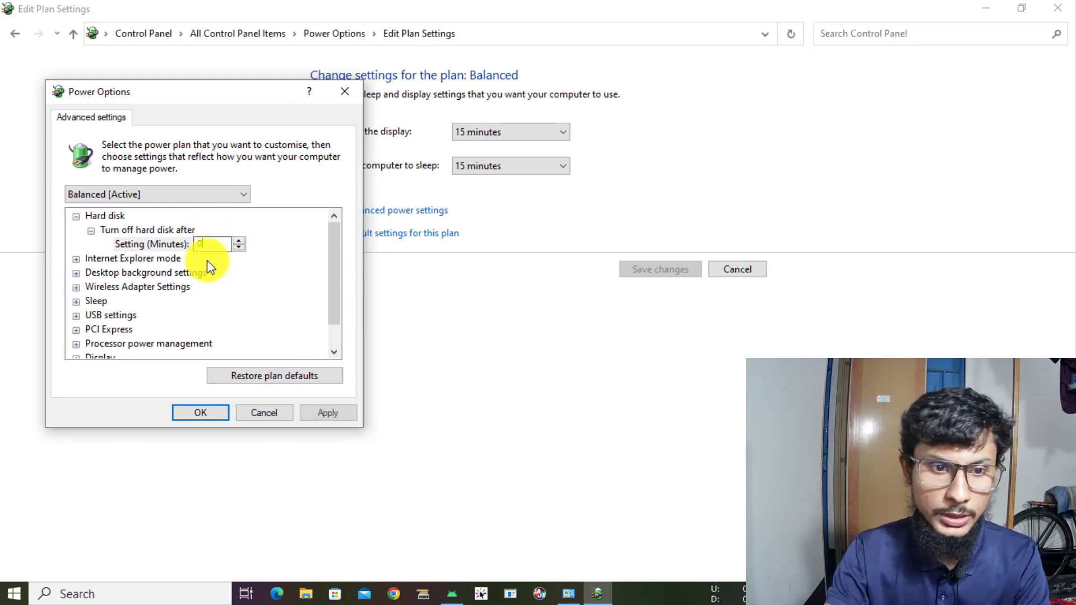
left_click(201, 412)
left_click(1057, 8)
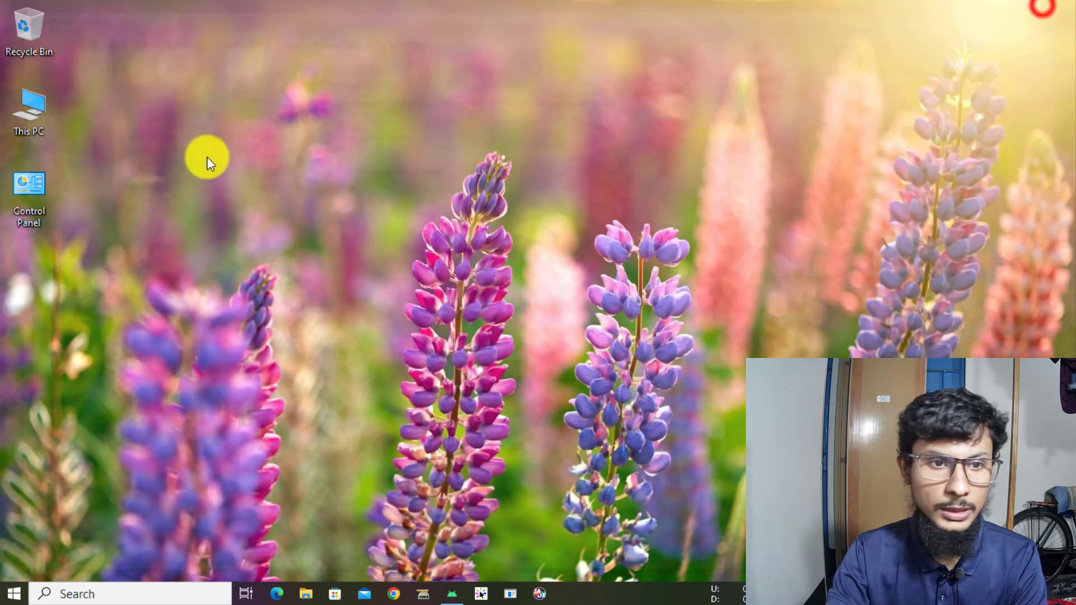
Test opening Local Disk (D:) from This PC again, return to the drive overview and close the window.
left_click(9, 112)
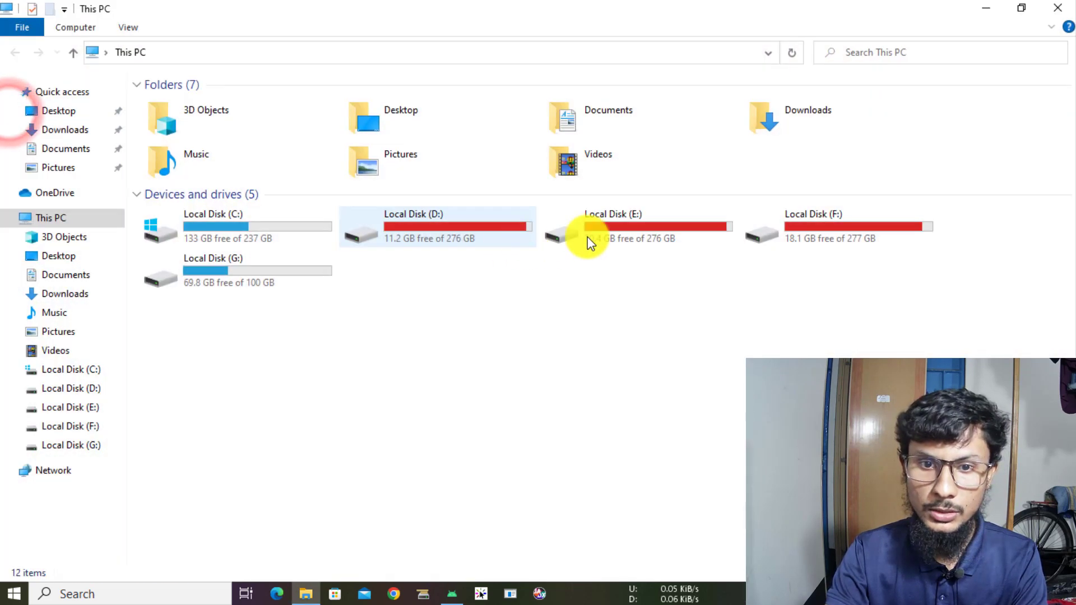
double_click(471, 233)
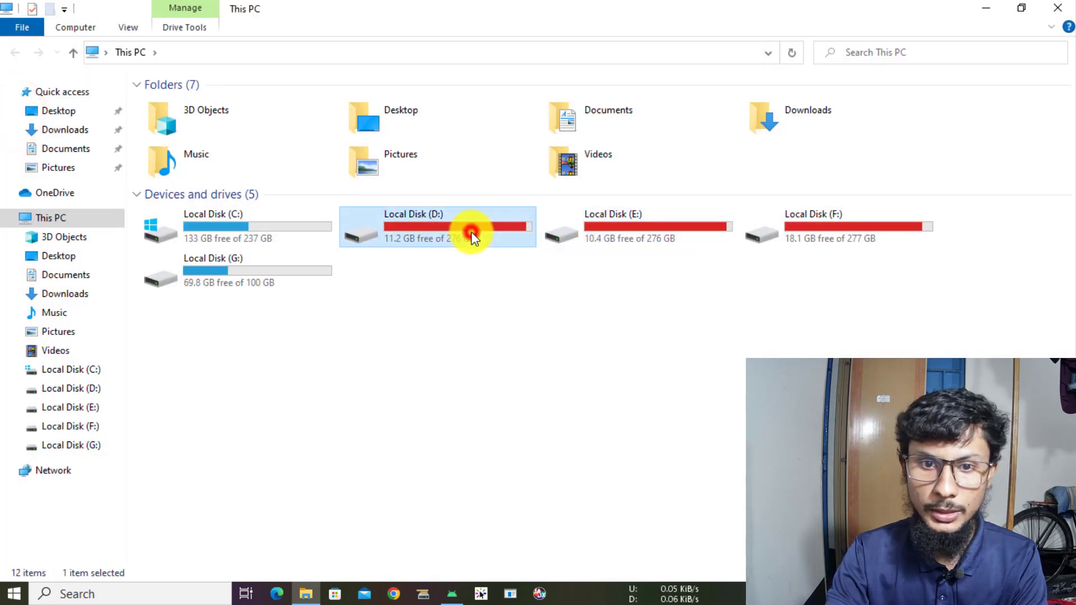
left_click(16, 53)
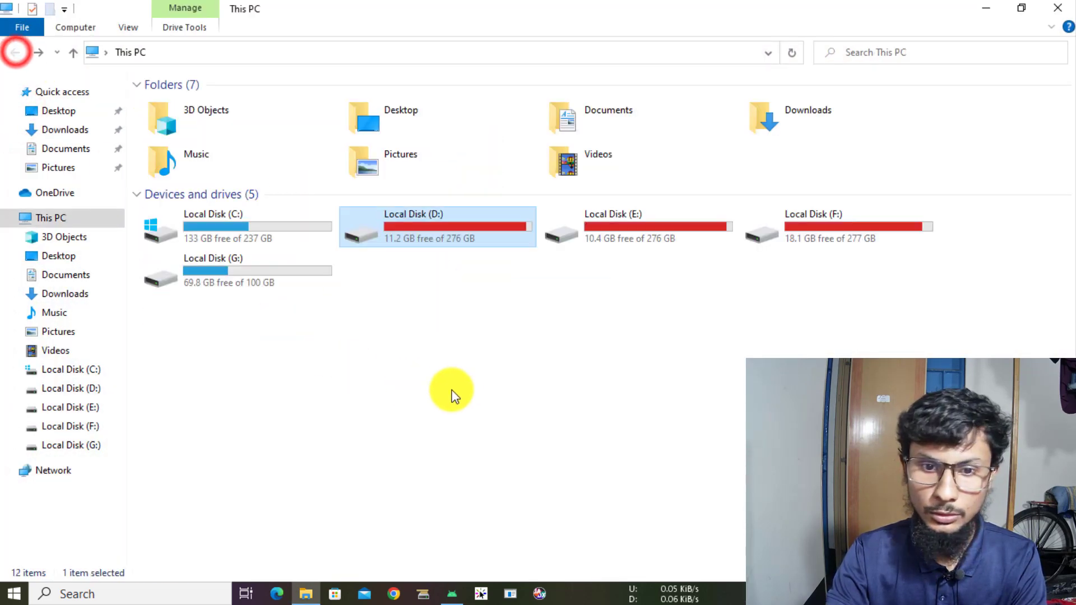
left_click(459, 387)
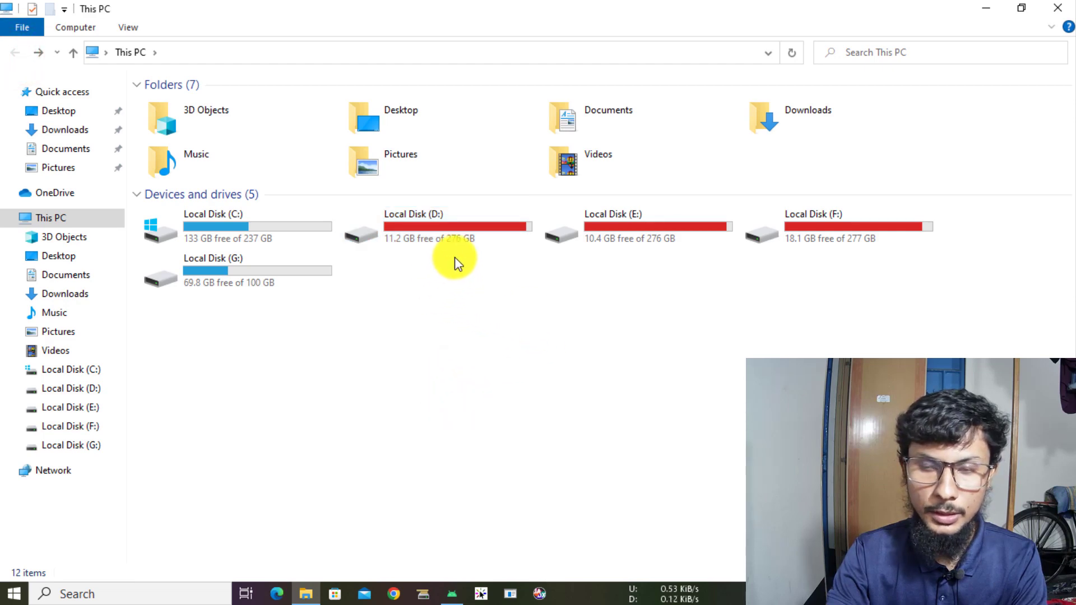
left_click(1059, 8)
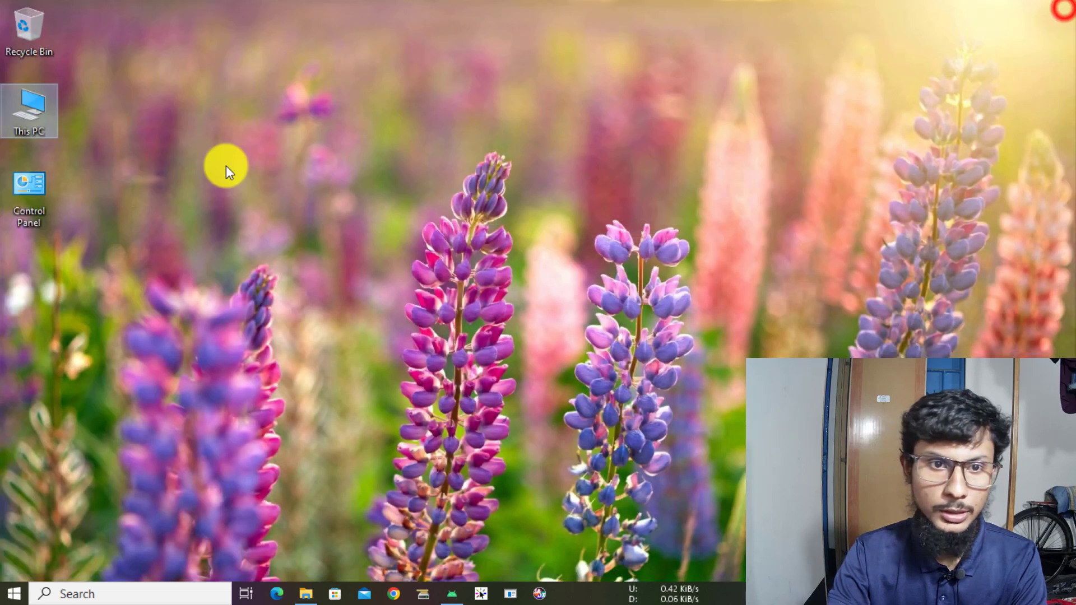
Search Control Panel for "pow" and open the setting for when the computer sleeps.
double_click(19, 182)
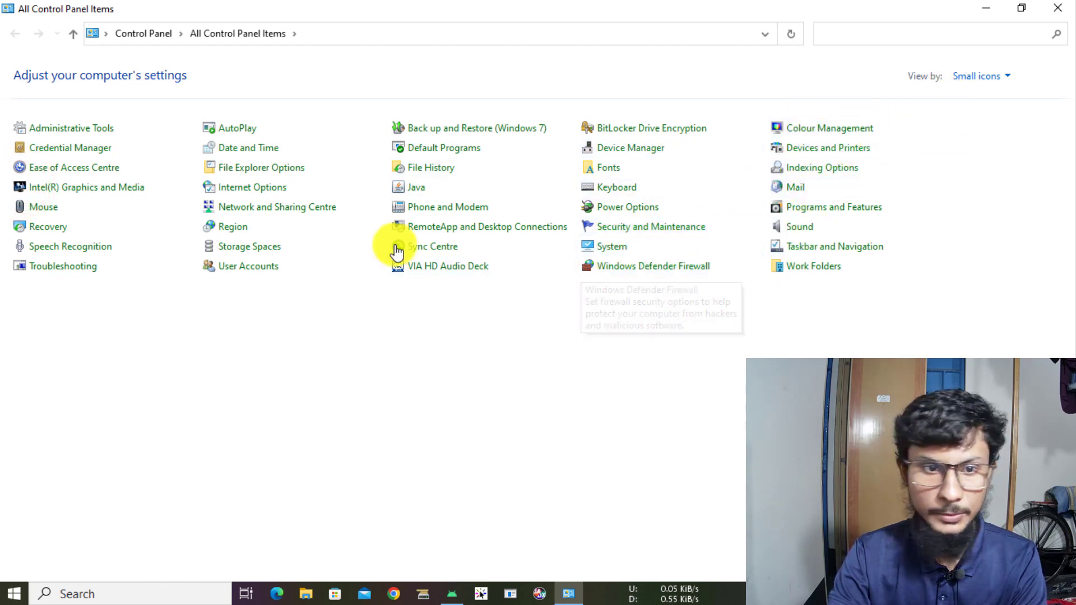
left_click(903, 30)
type("po")
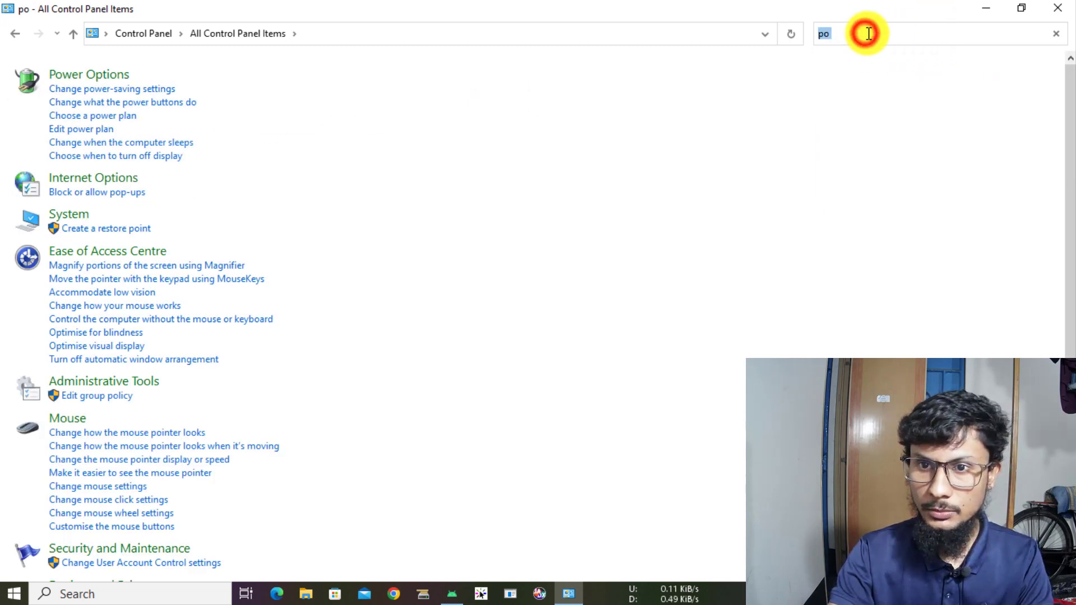
left_click(908, 32)
type("w")
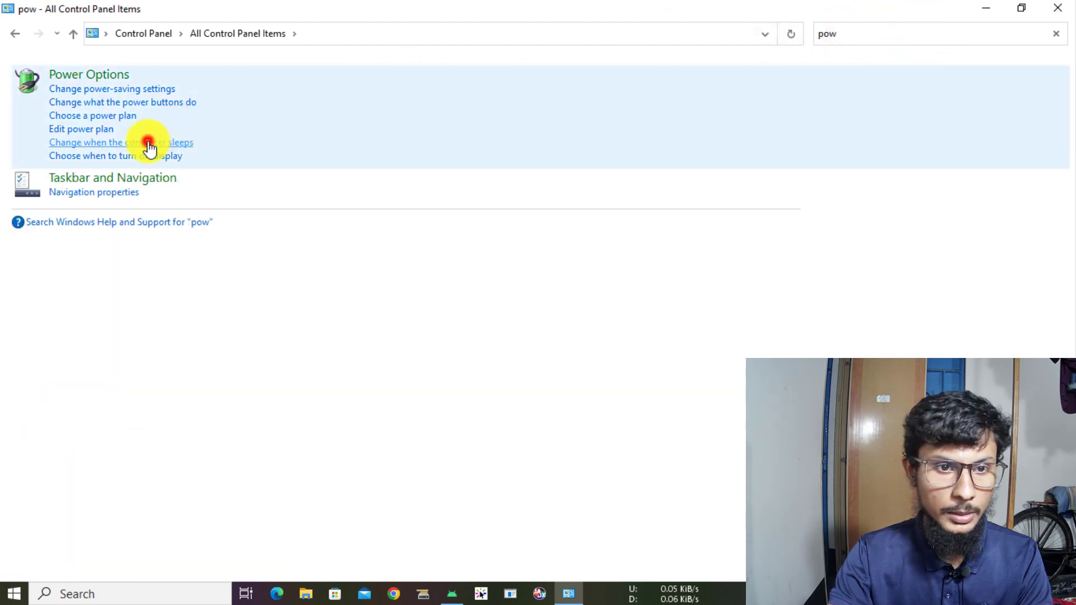
left_click(149, 144)
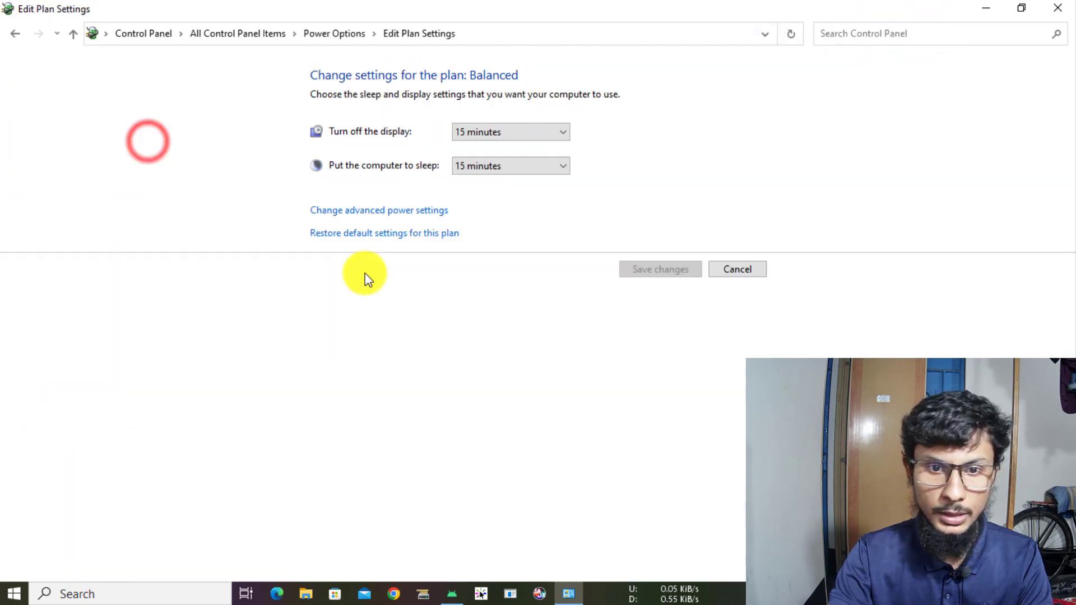
Set the hard disk turn-off time to 120 minutes in the Balanced plan's advanced power settings and confirm.
left_click(396, 210)
left_click(236, 226)
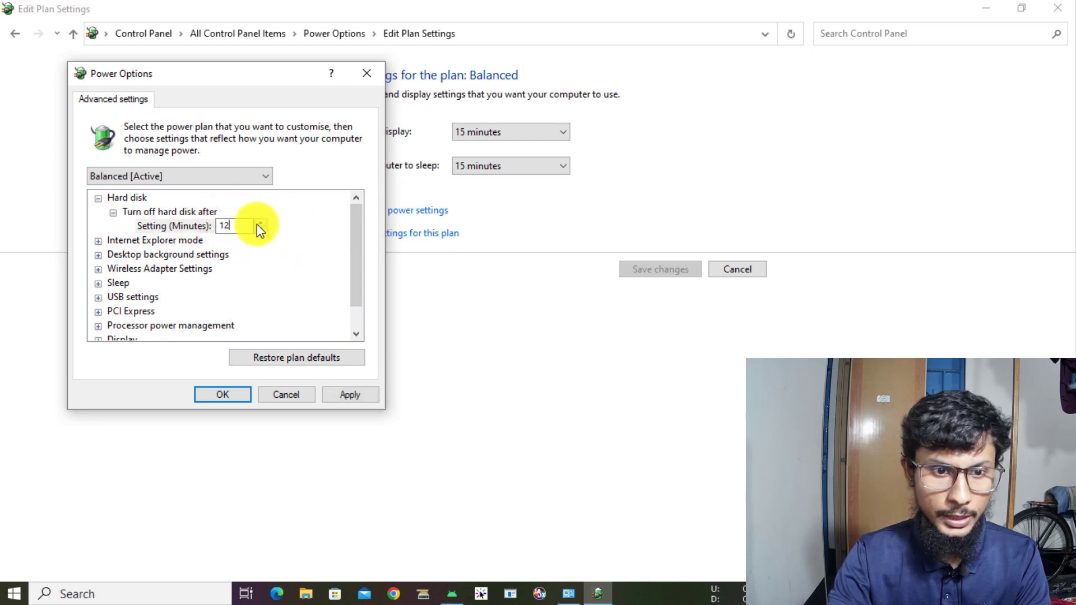
type("120")
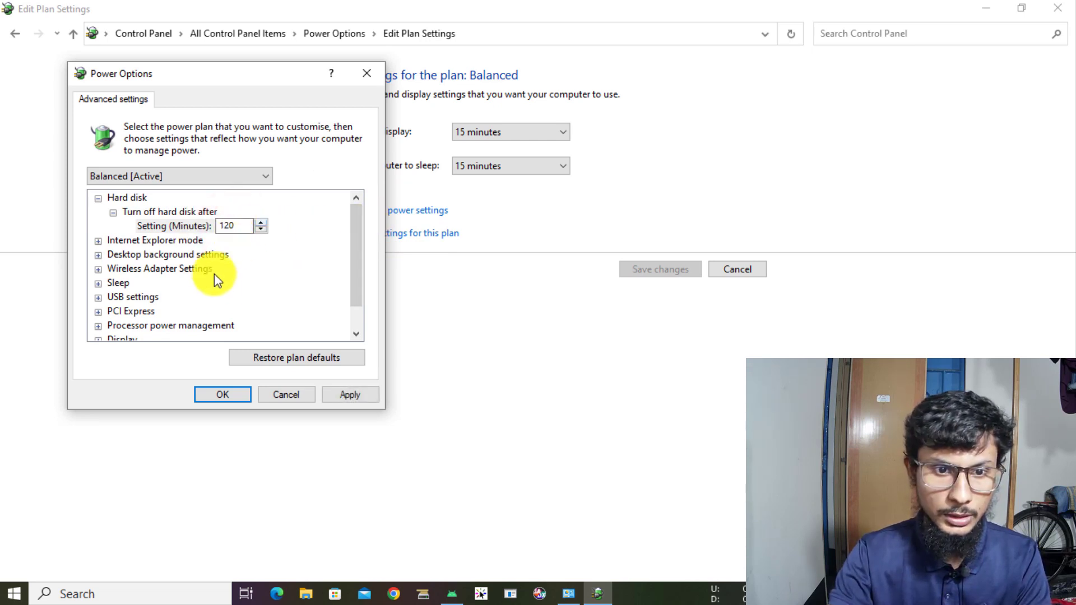
left_click(216, 392)
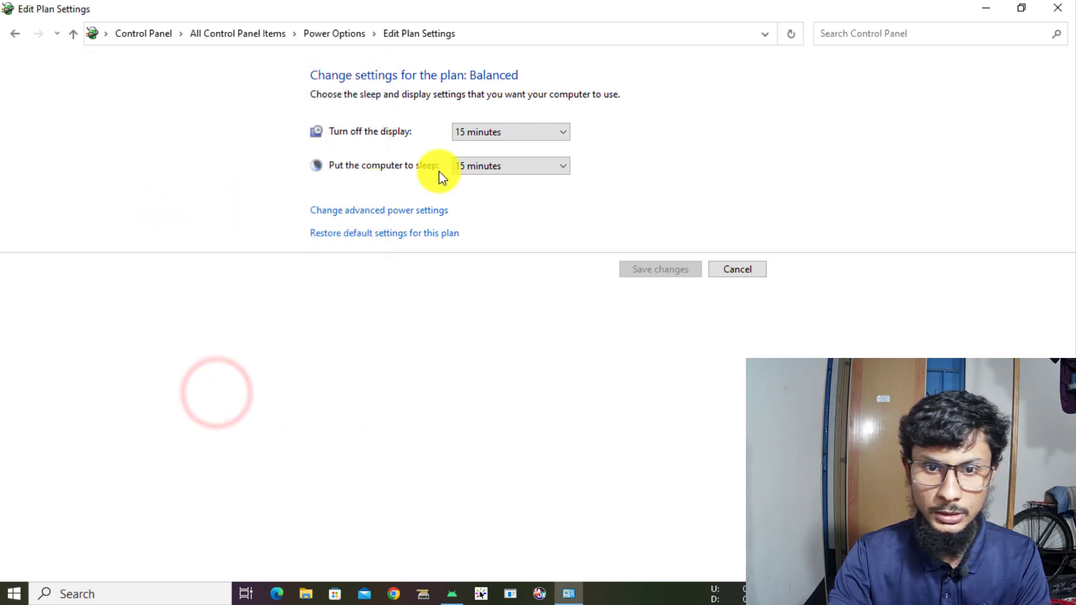
Review the hard disk turn-off time in the advanced power settings again, and close the power windows.
left_click(514, 164)
left_click(415, 211)
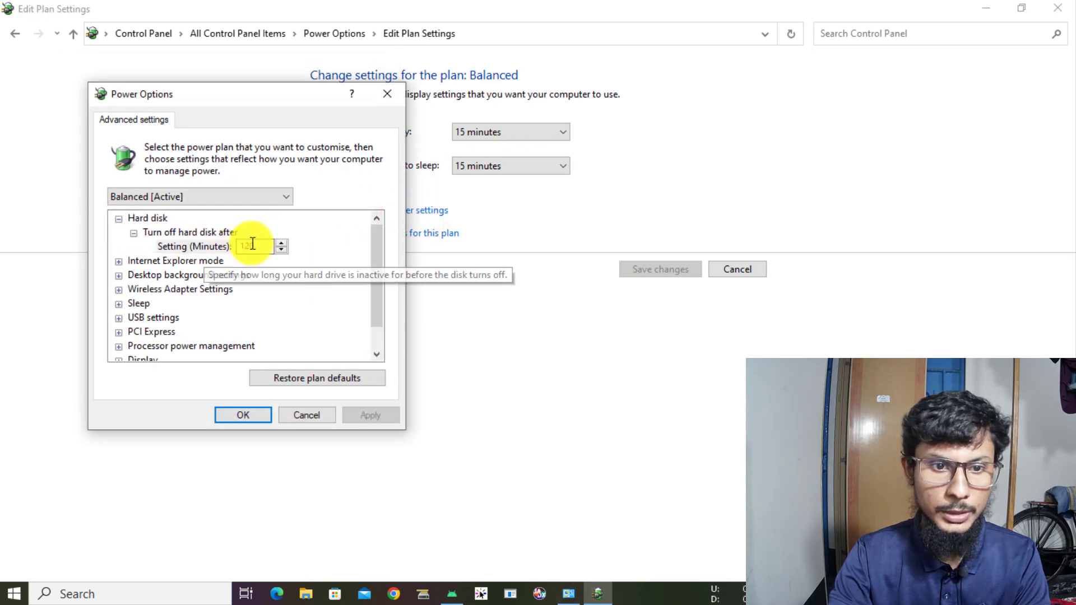
left_click(238, 414)
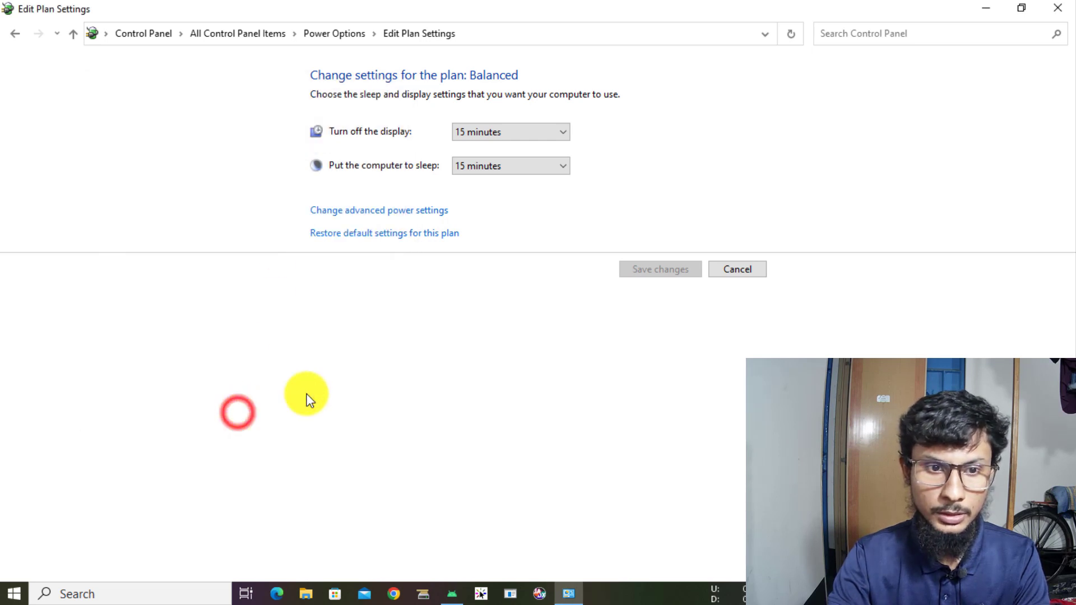
left_click(733, 270)
left_click(1058, 8)
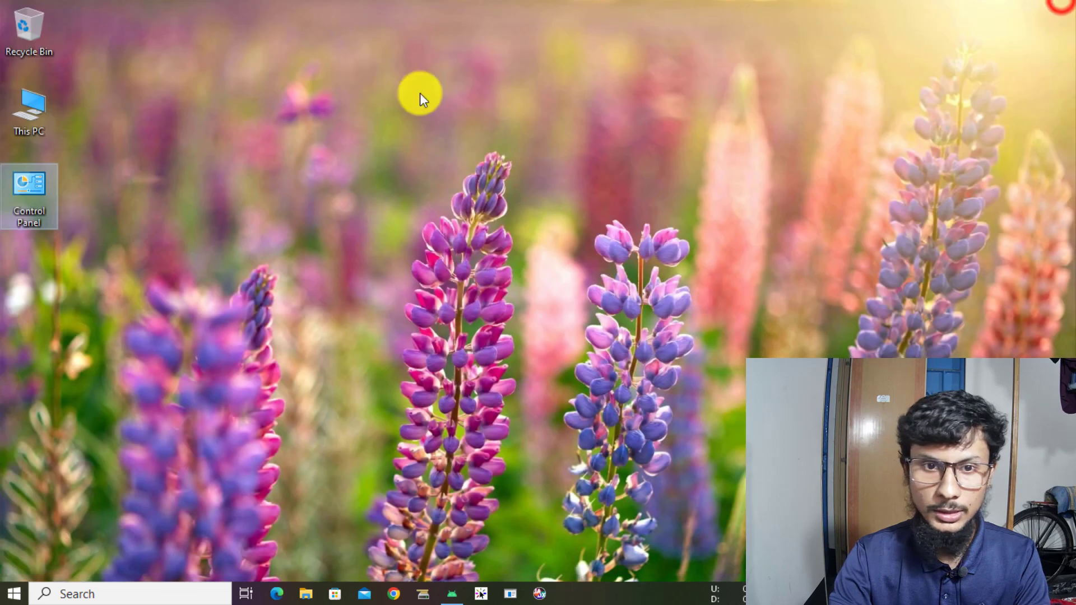
right_click(180, 116)
left_click(223, 159)
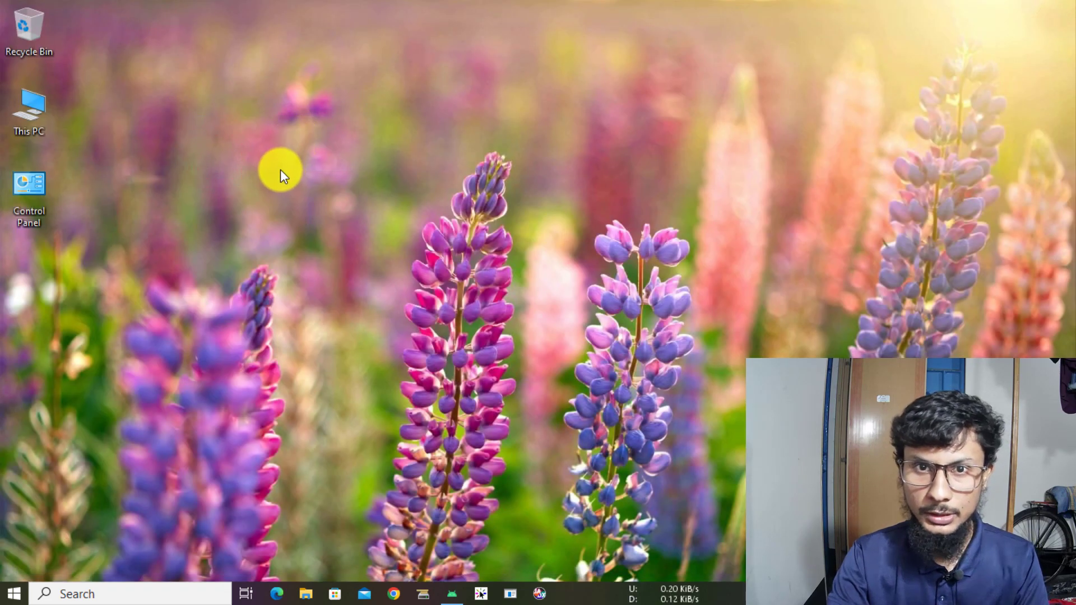
right_click(280, 158)
left_click(307, 207)
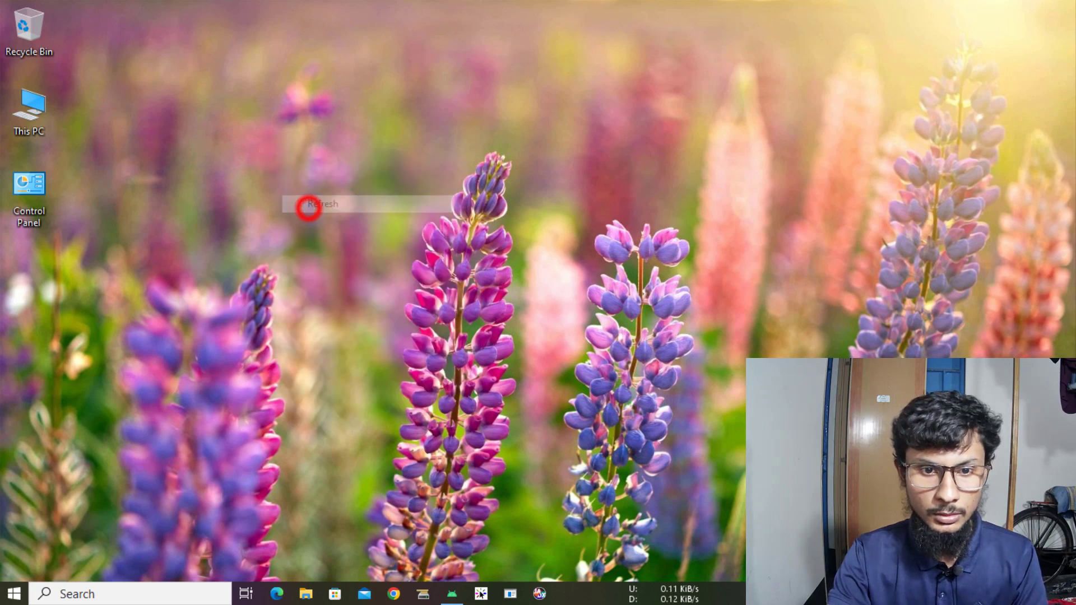
right_click(325, 137)
left_click(379, 179)
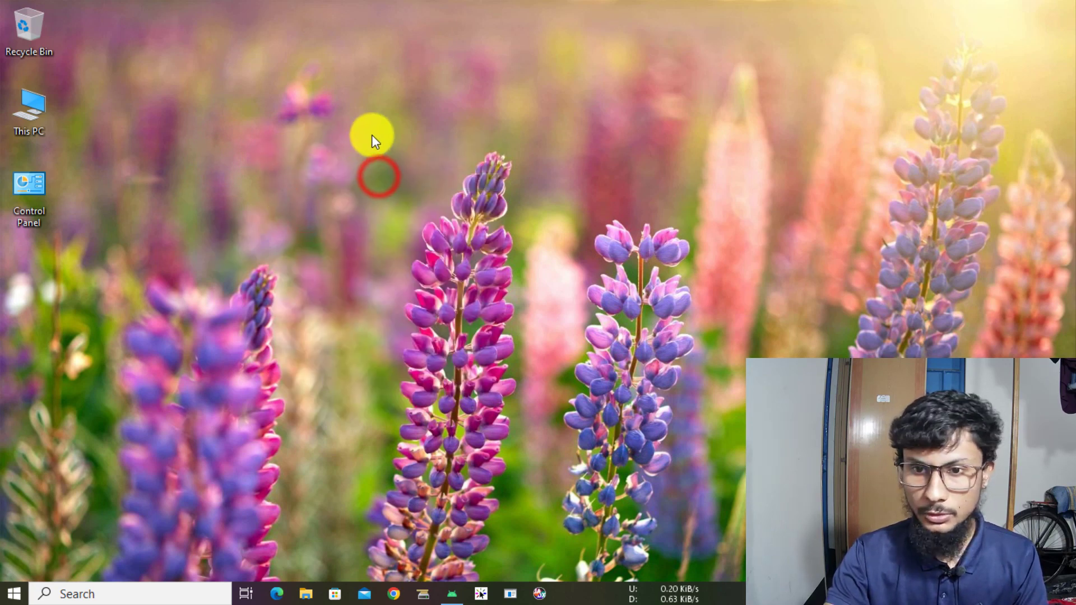